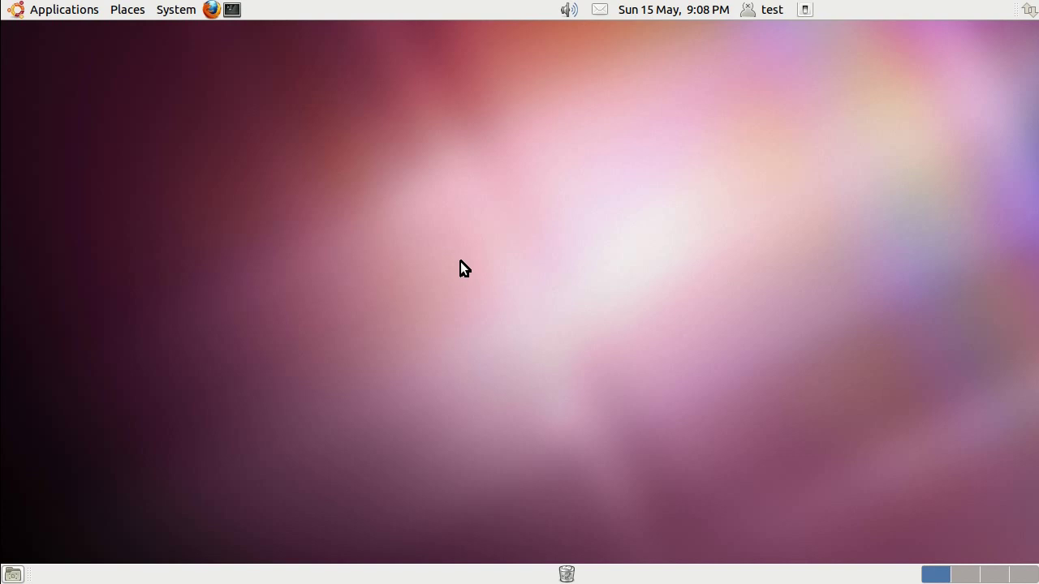
- Launch Firefox and load the Zero Install website at 0install.net
click(211, 9)
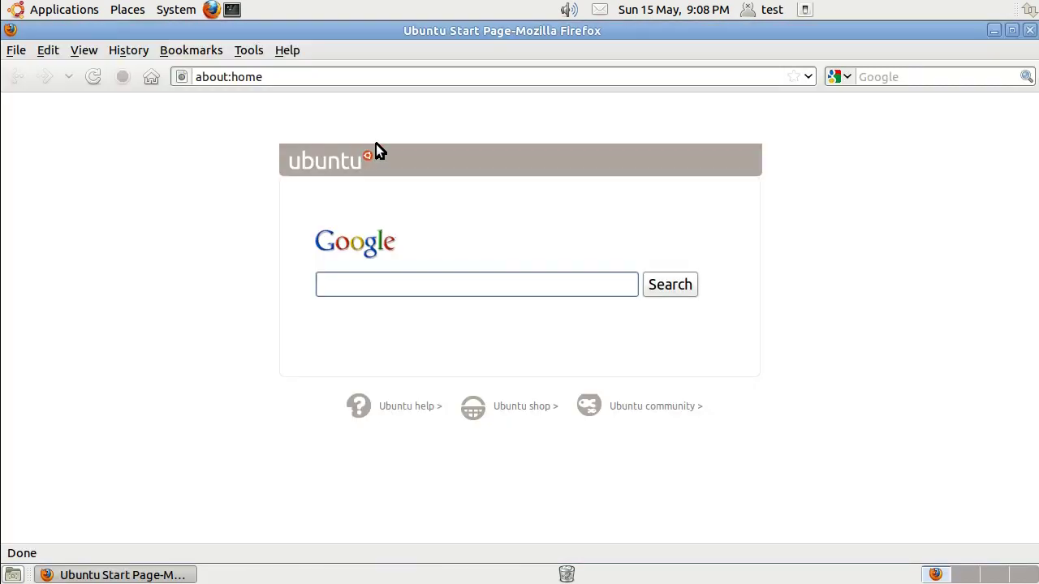
click(371, 77)
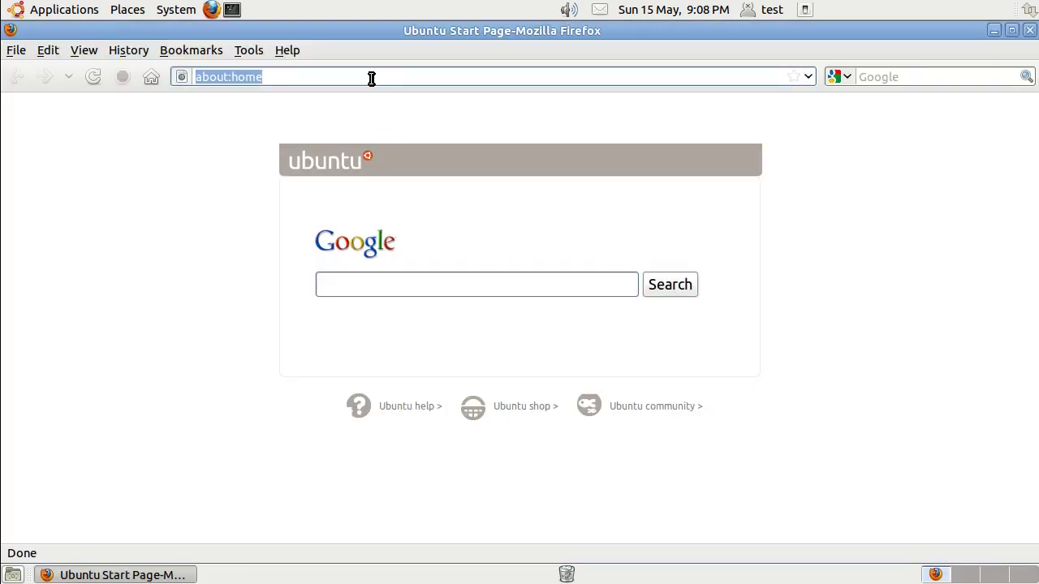
text(0install)
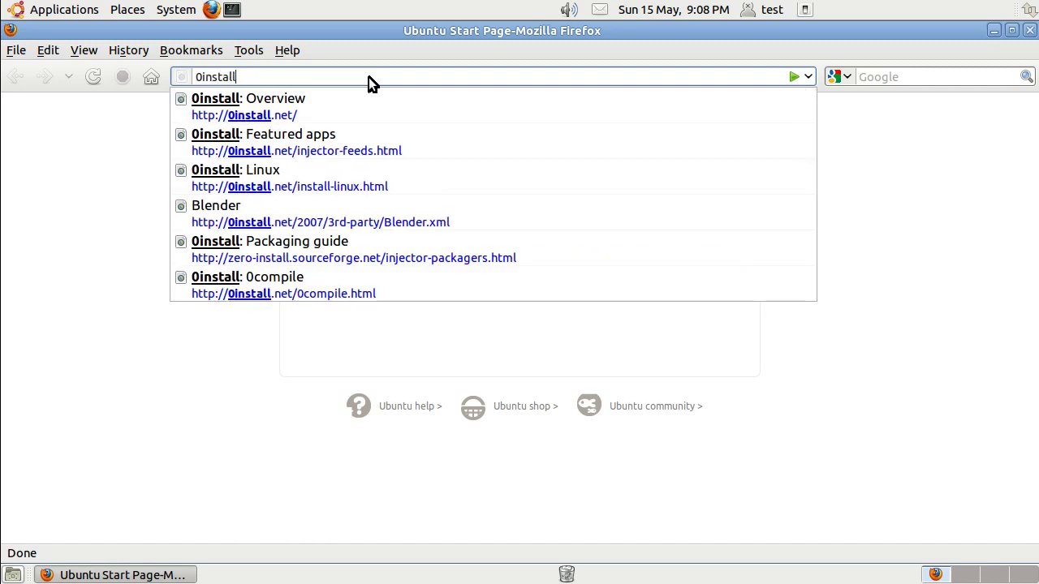
key(Down)
key(Return)
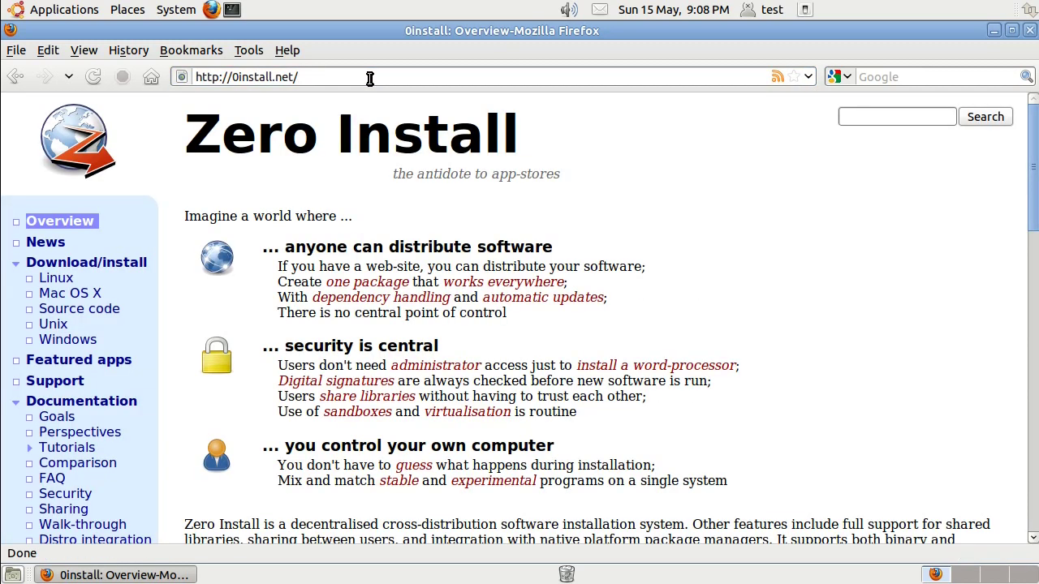
- Go to the Featured apps page and scroll to the OpenTTD entry
click(112, 361)
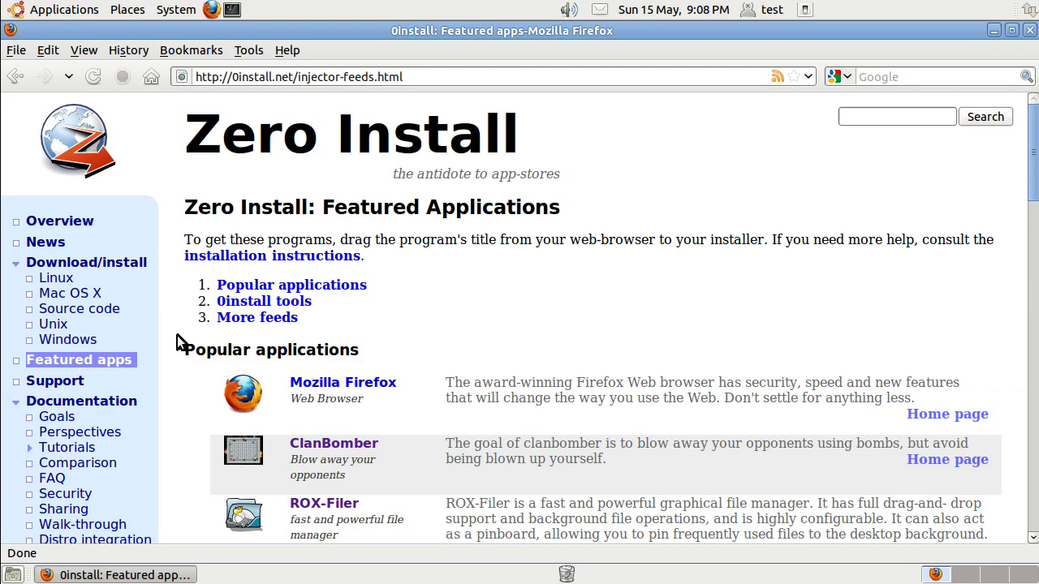
scroll(172, 404, down, 3)
scroll(173, 404, down, 2)
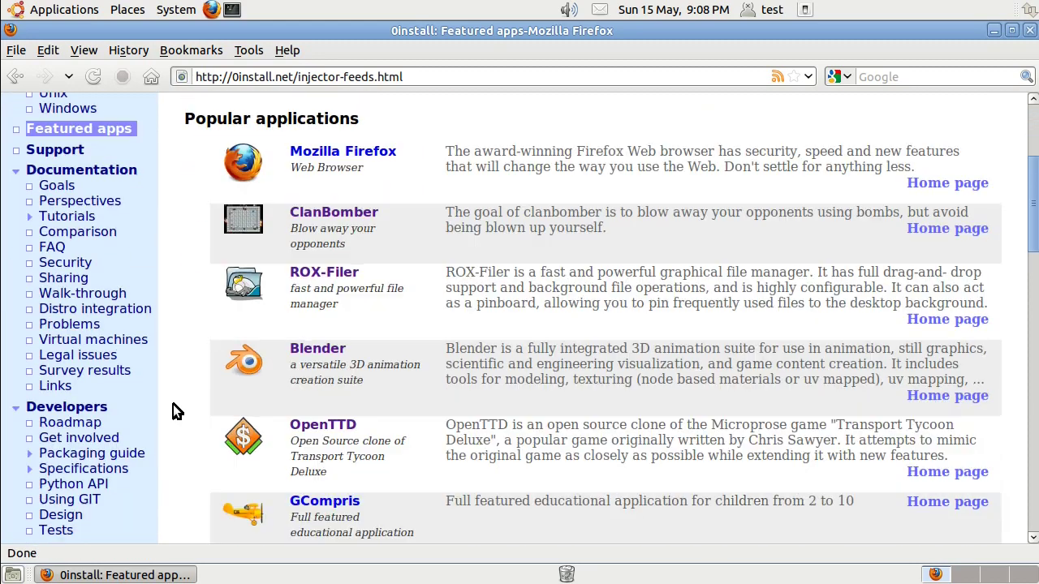
scroll(173, 404, up, 1)
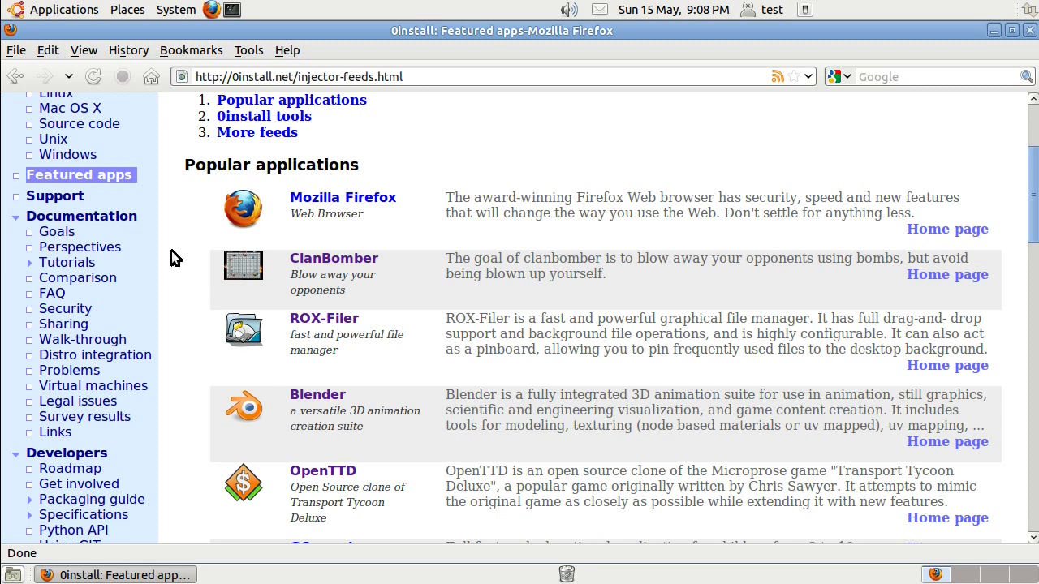
- Start Zero Install's Add New Program and drop the OpenTTD feed link into it
click(79, 11)
mouse_move(92, 185)
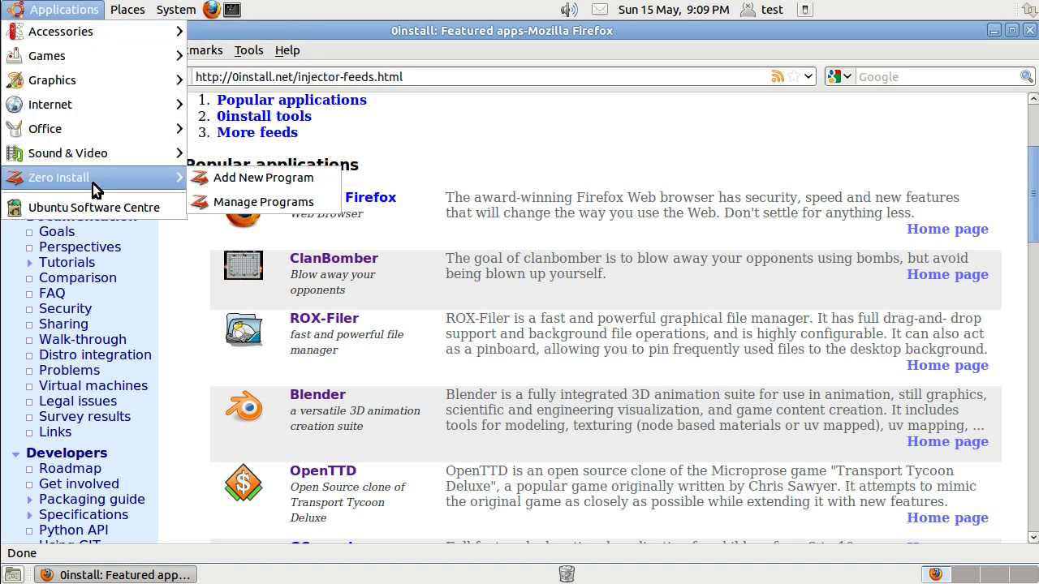
click(309, 176)
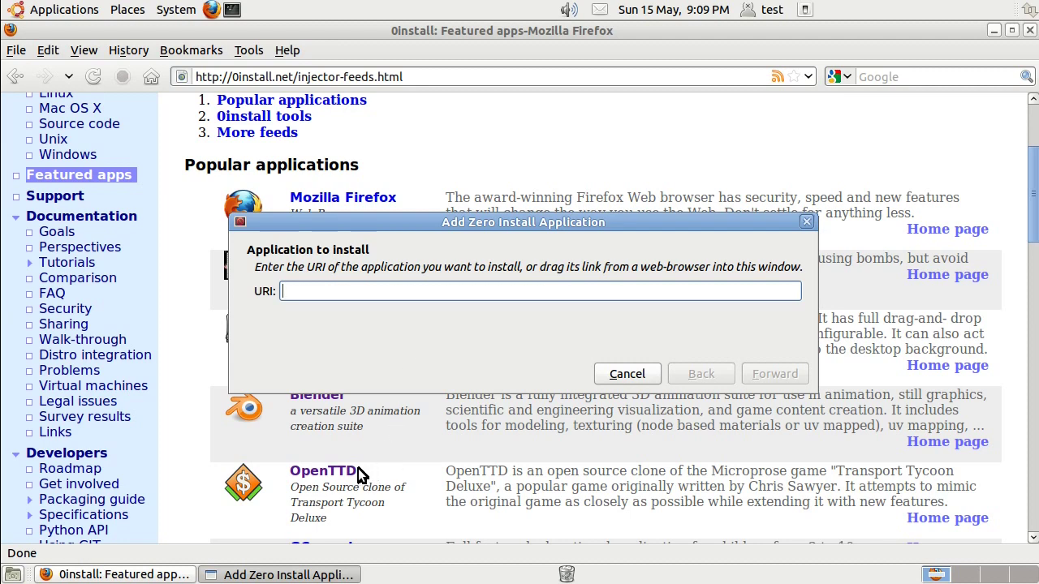
drag(347, 471, 420, 328)
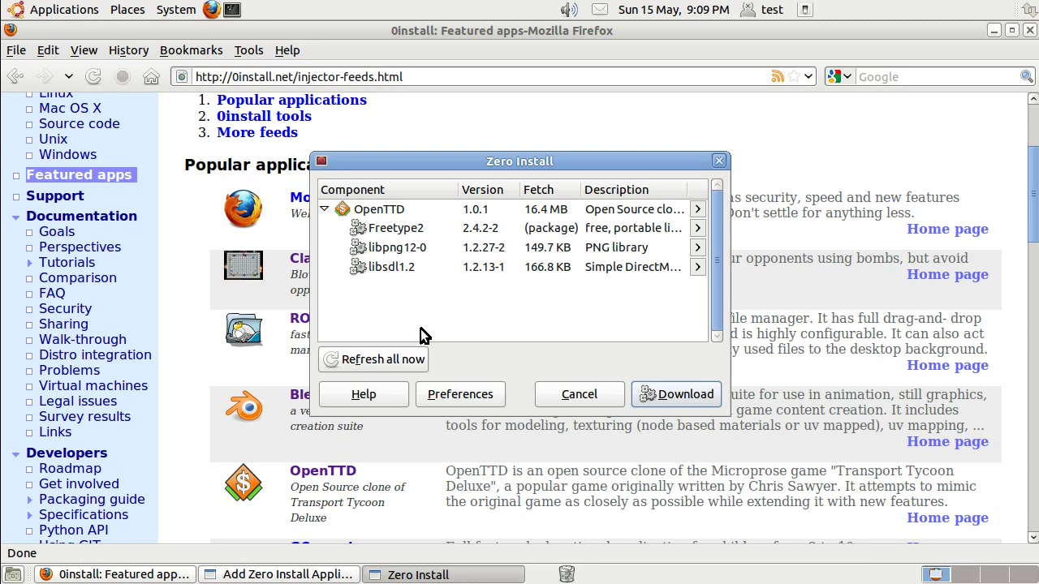
click(481, 215)
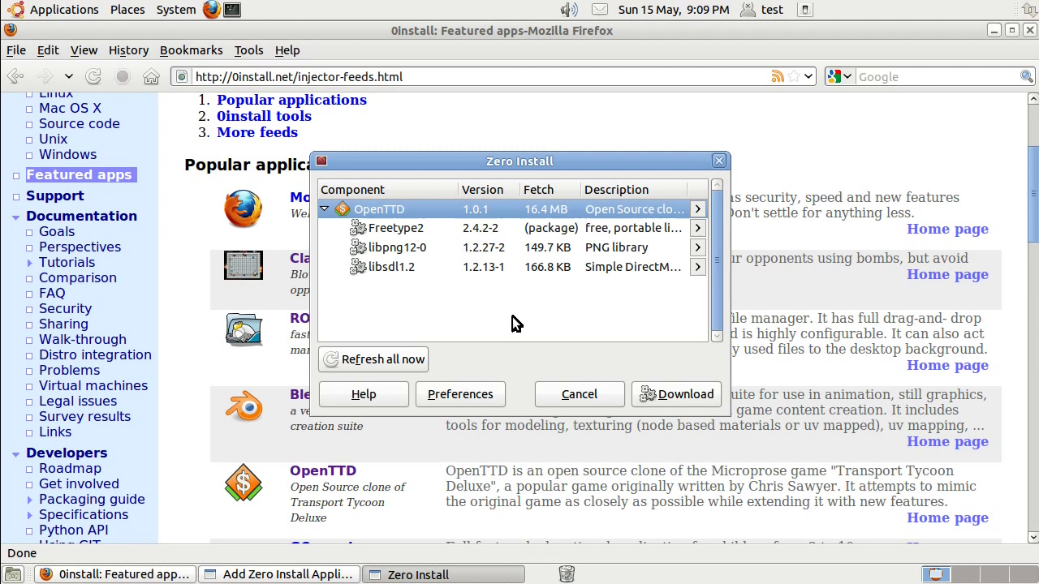
click(537, 231)
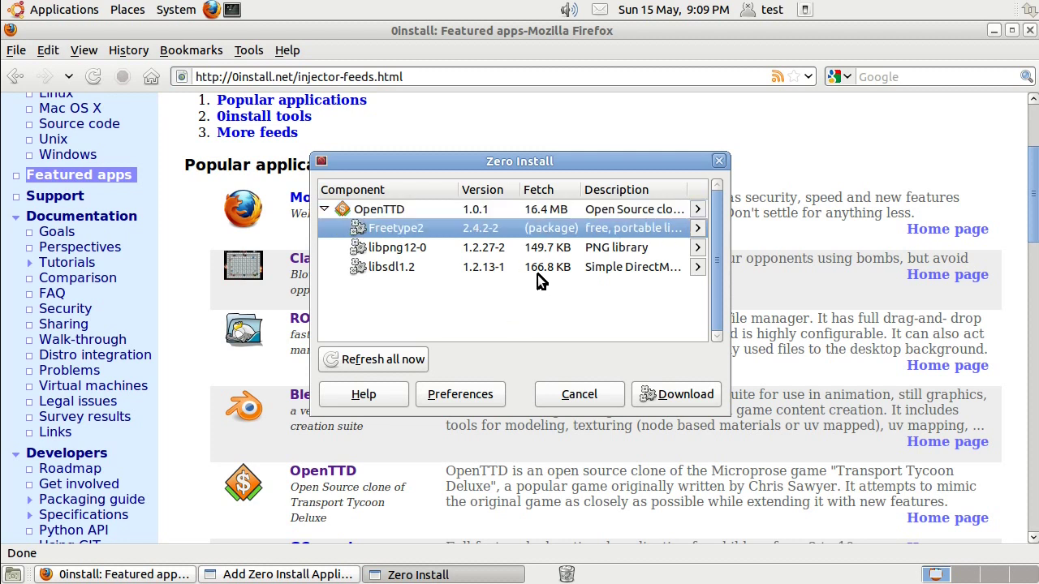
mouse_move(589, 250)
mouse_move(555, 231)
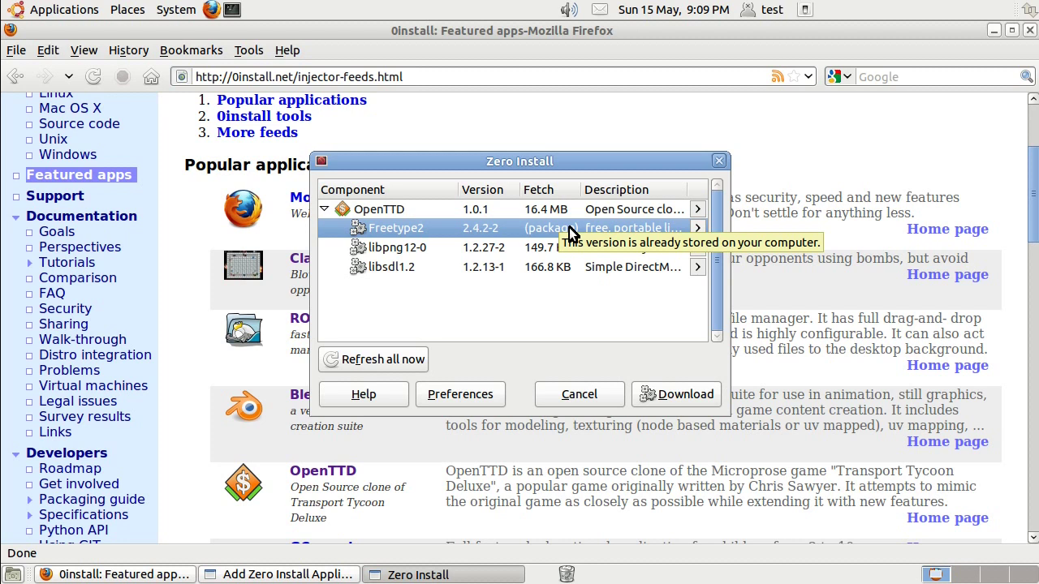
mouse_move(561, 270)
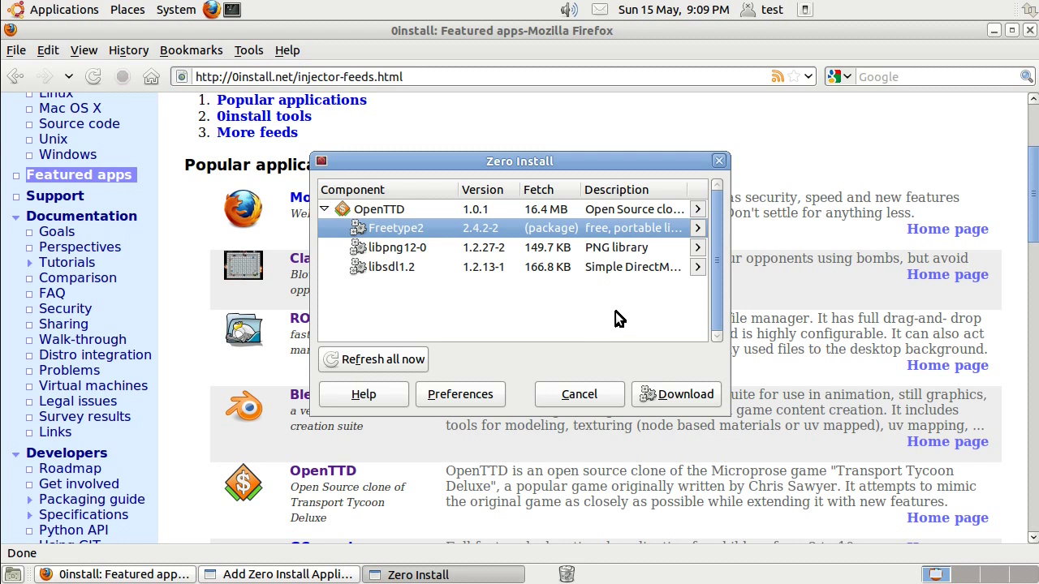
- Download OpenTTD 1.0.1 with its Freetype2, libpng12-0 and libsdl1.2 libraries
click(680, 396)
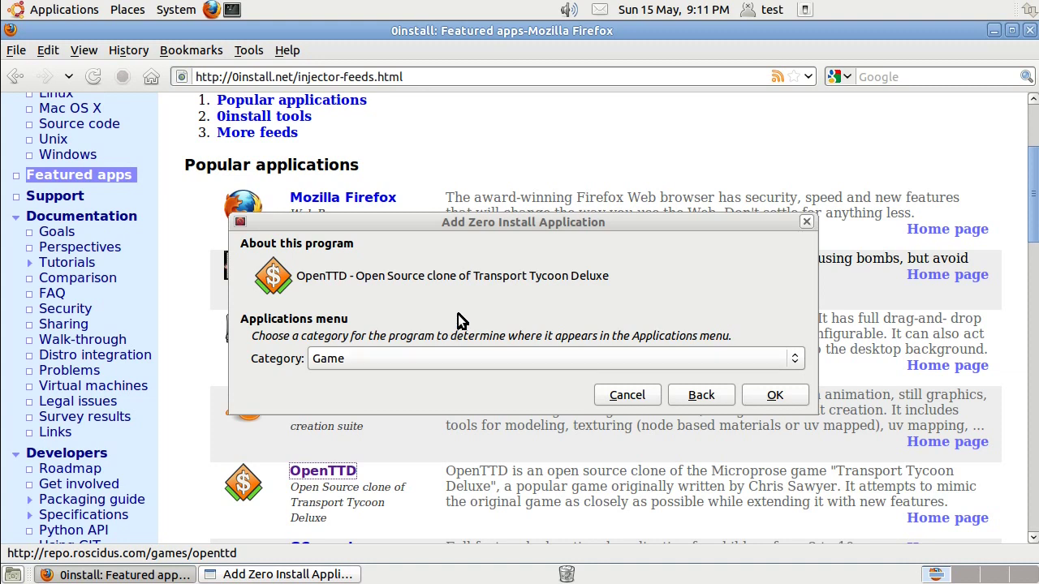
- Confirm adding OpenTTD under the Game category, then run it from Applications > Games
click(771, 395)
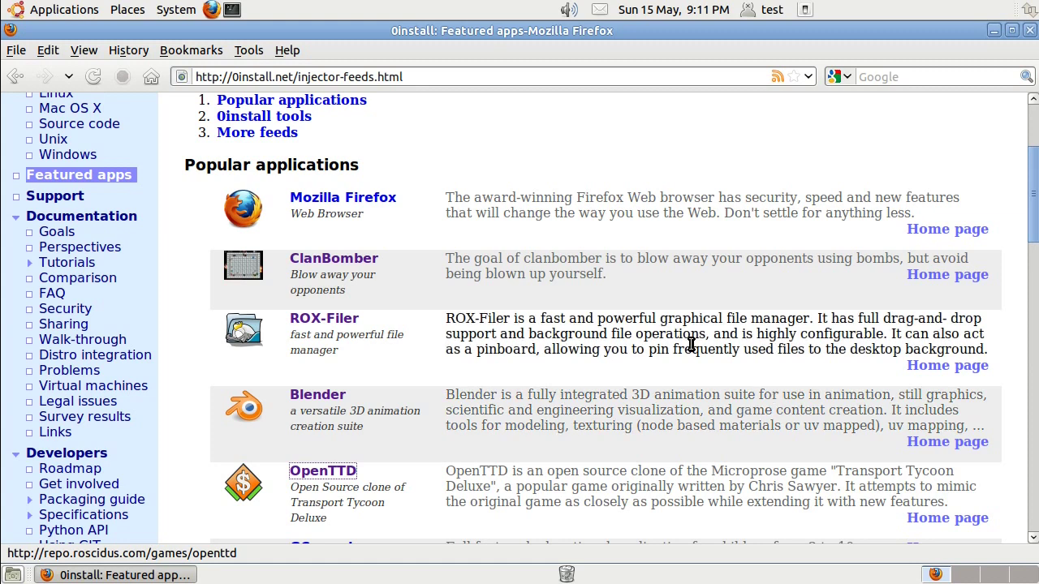
click(79, 12)
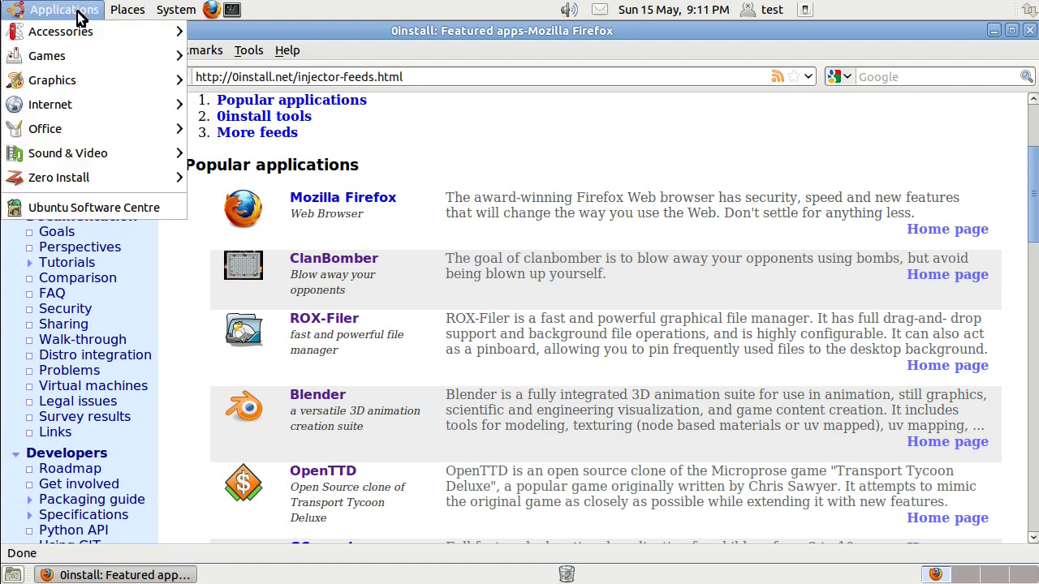
mouse_move(67, 57)
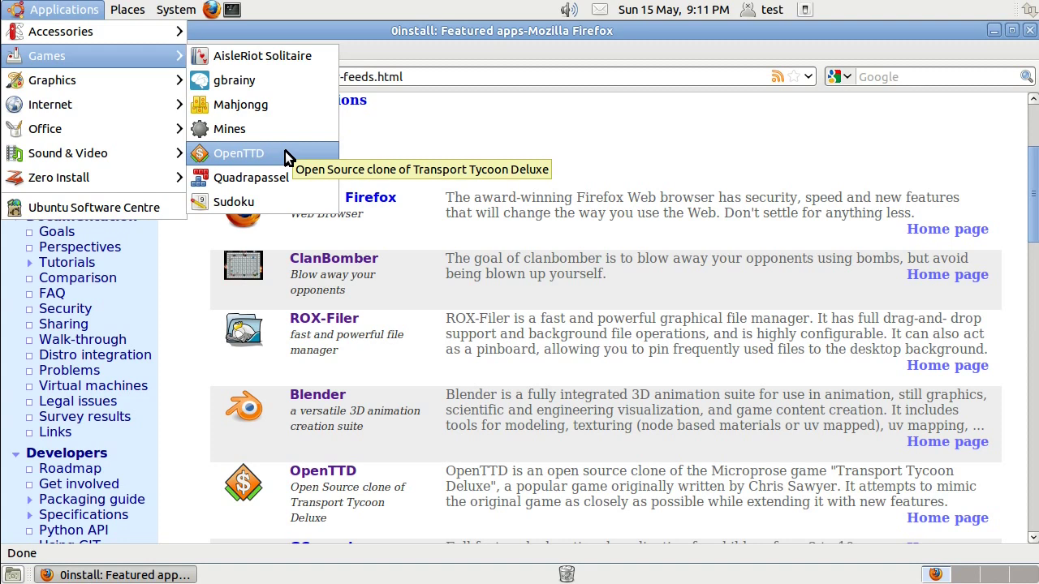
click(238, 153)
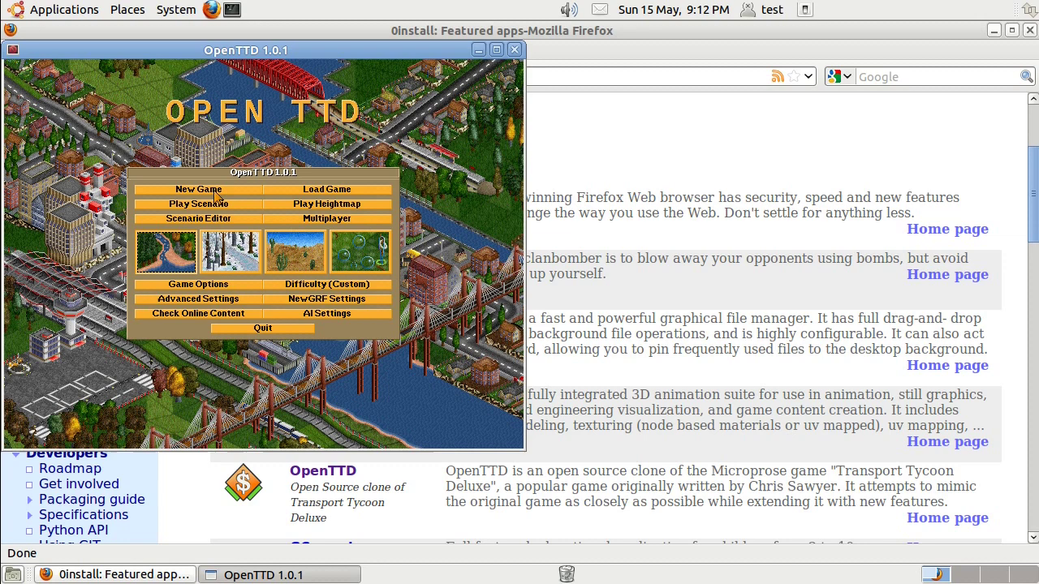
- Start a new OpenTTD game, then quit OpenTTD and confirm the exit
click(213, 190)
click(361, 323)
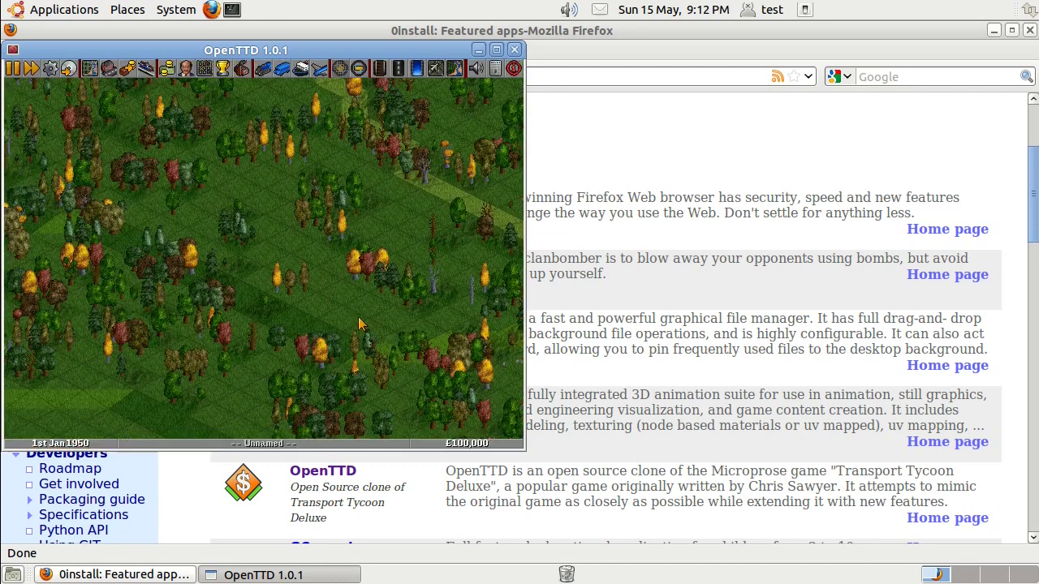
click(514, 50)
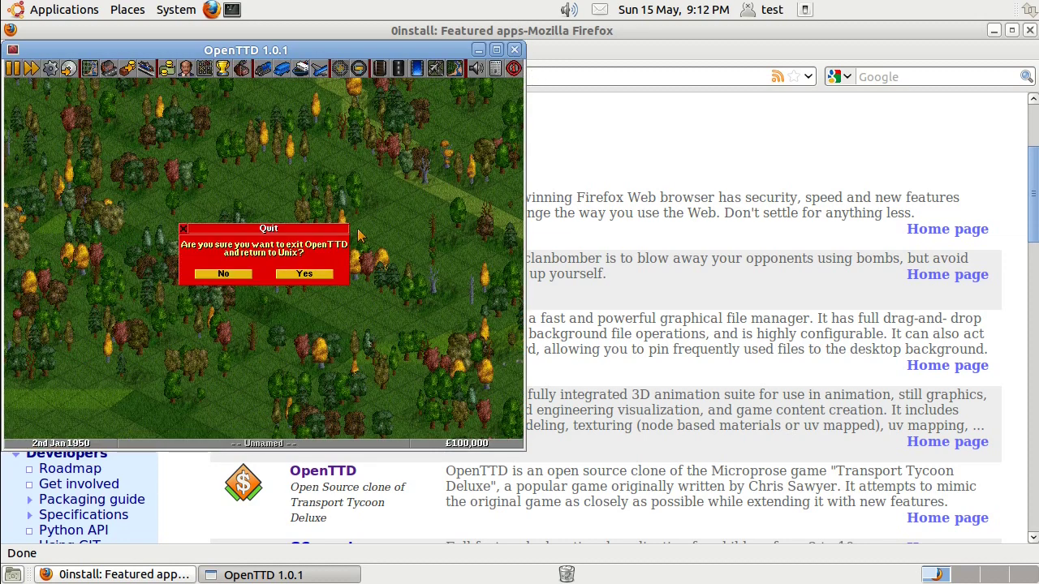
click(307, 273)
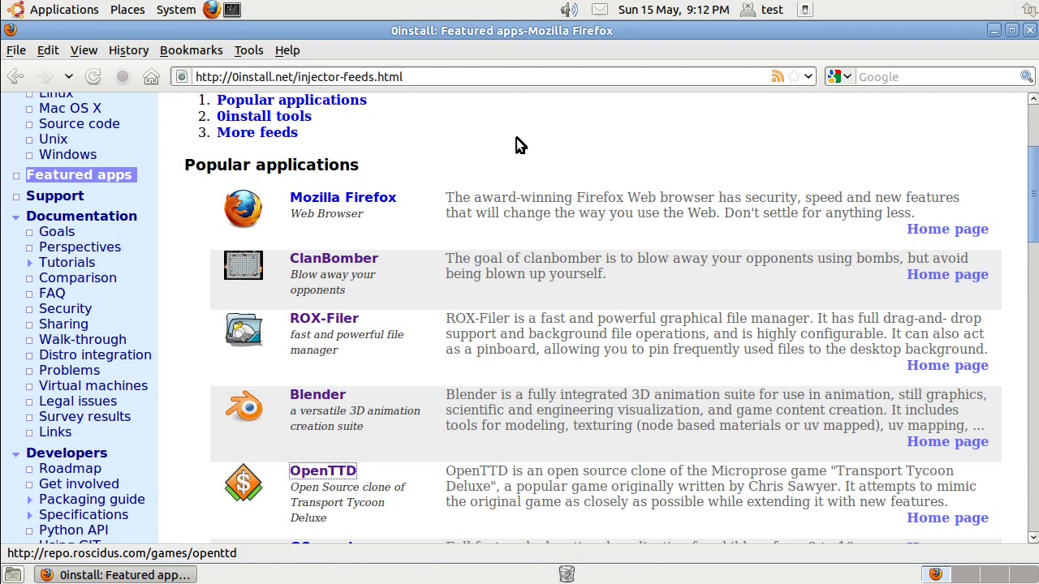
- Open the OpenTTD feed page from the Featured apps list and scroll down
click(324, 470)
scroll(808, 299, down, 9)
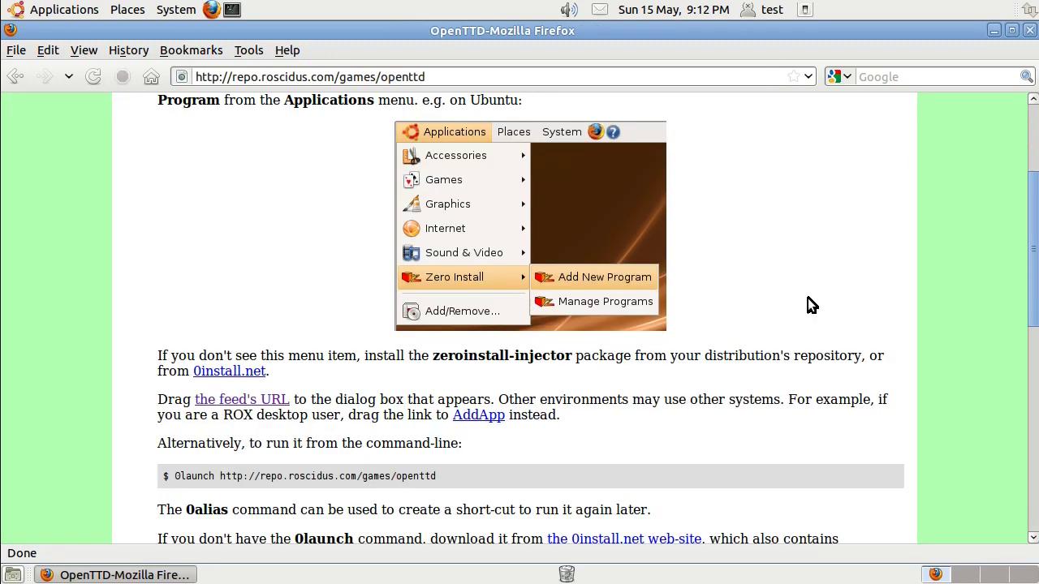
scroll(807, 300, down, 6)
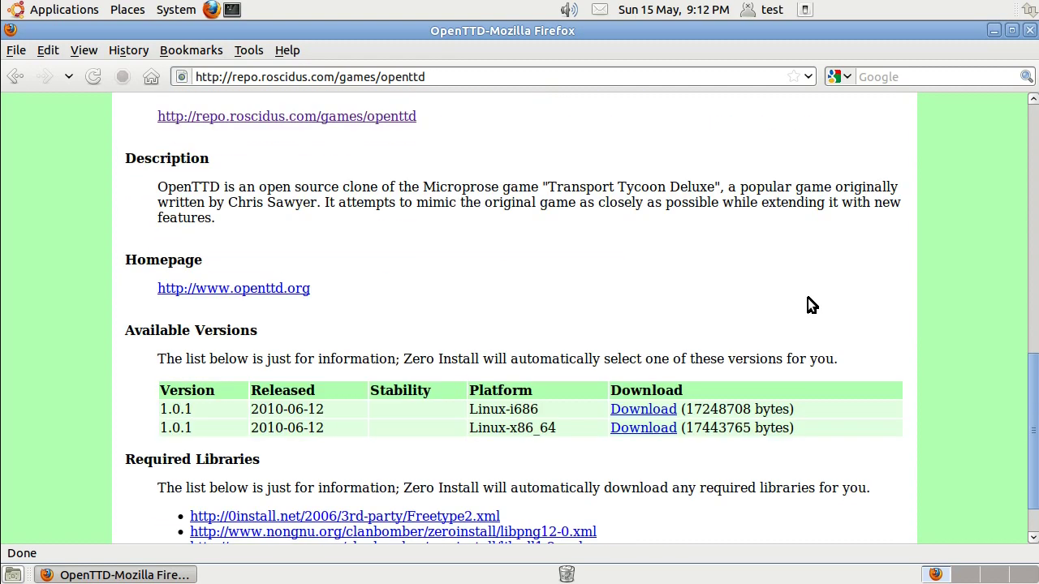
- Highlight the description, the two 1.0.1 version rows, the platform name and library links
drag(149, 137, 236, 167)
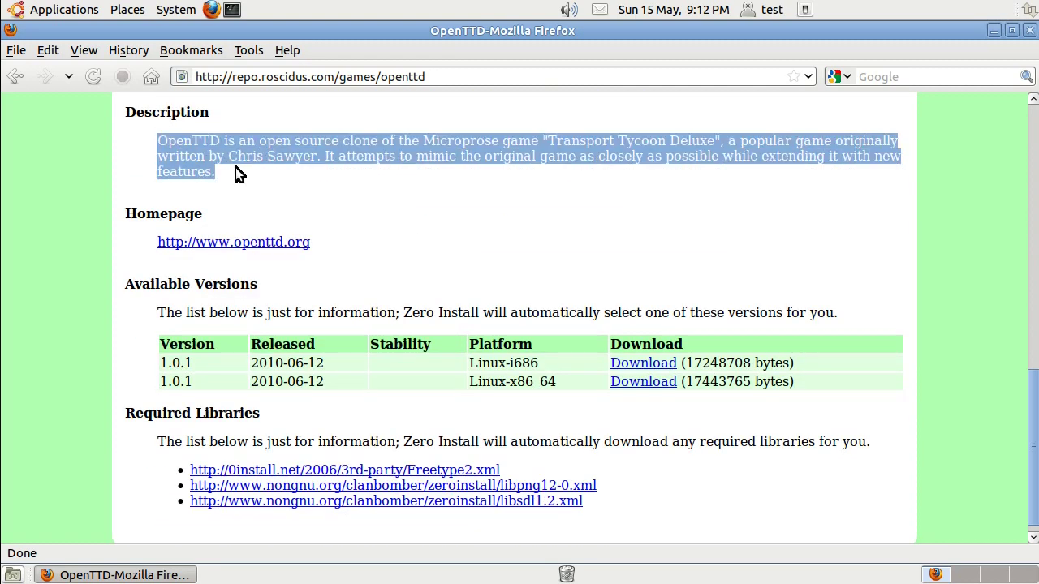
click(236, 172)
drag(157, 365, 553, 367)
click(554, 367)
drag(478, 363, 579, 358)
click(579, 358)
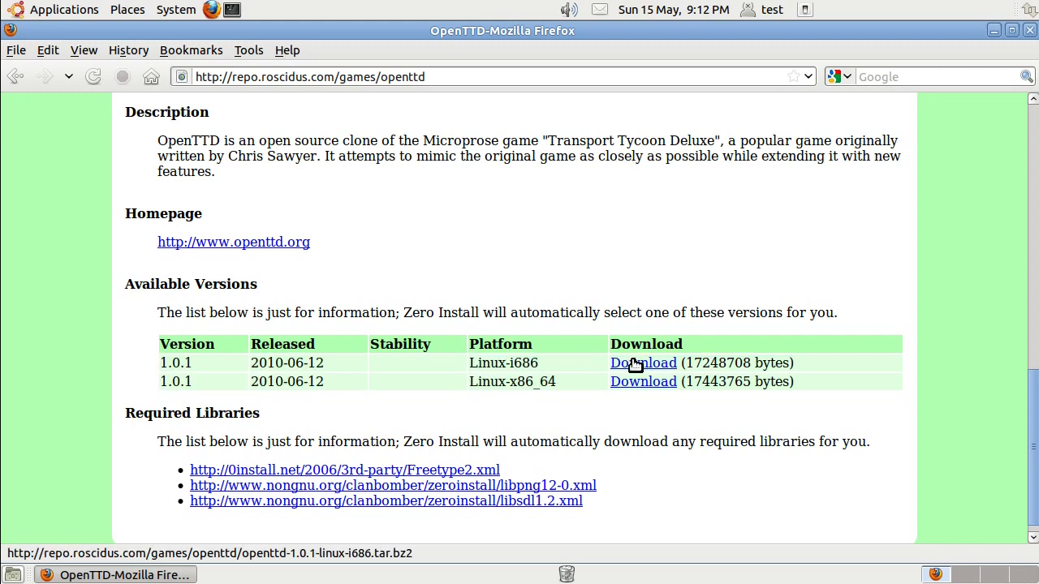
scroll(188, 456, down, 1)
drag(149, 435, 635, 494)
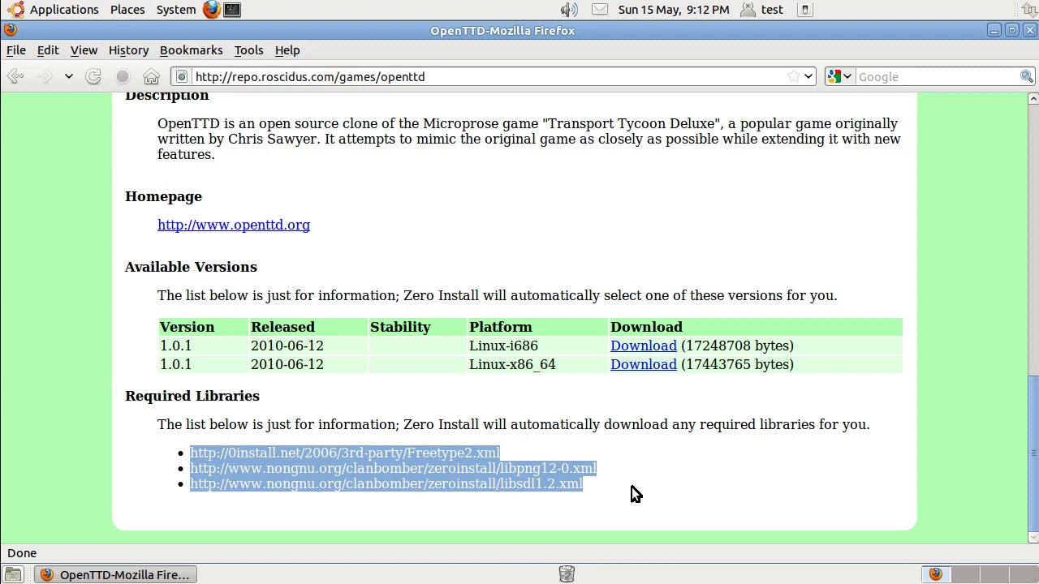
click(633, 489)
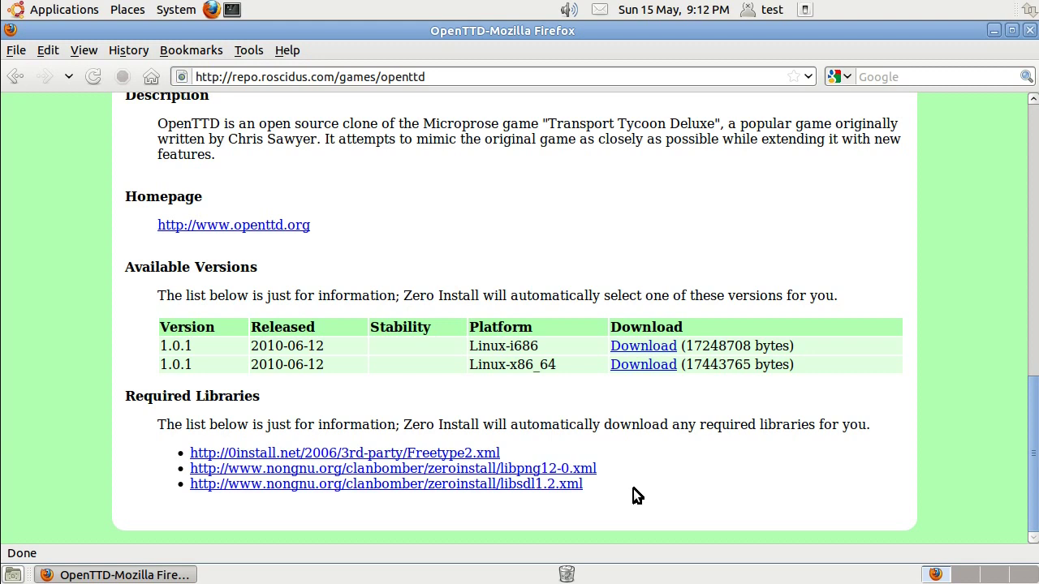
- View the feed's page source and highlight the description, Freetype2 and libpng12-0 requirement lines
right_click(479, 184)
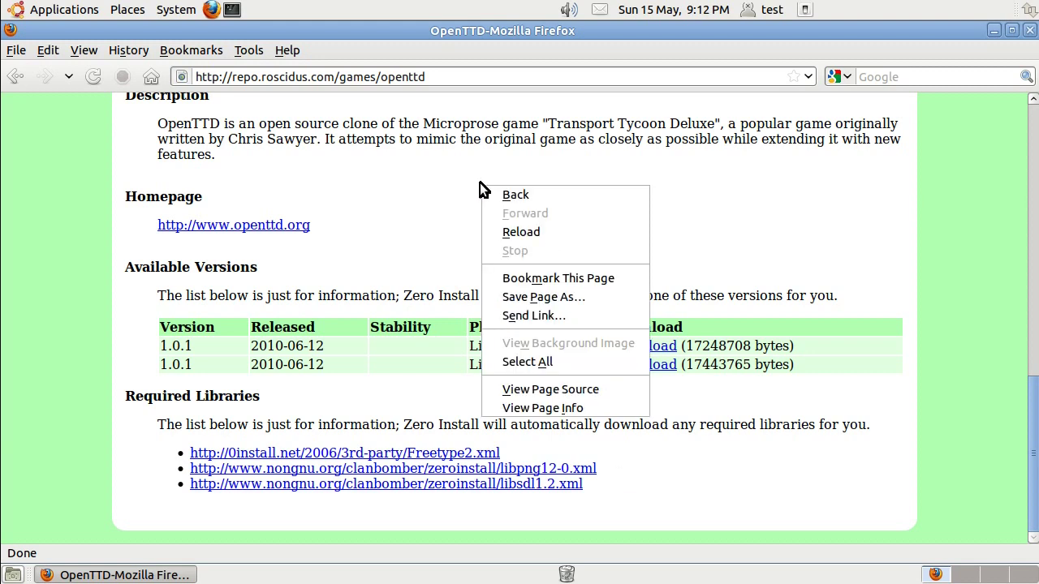
click(535, 391)
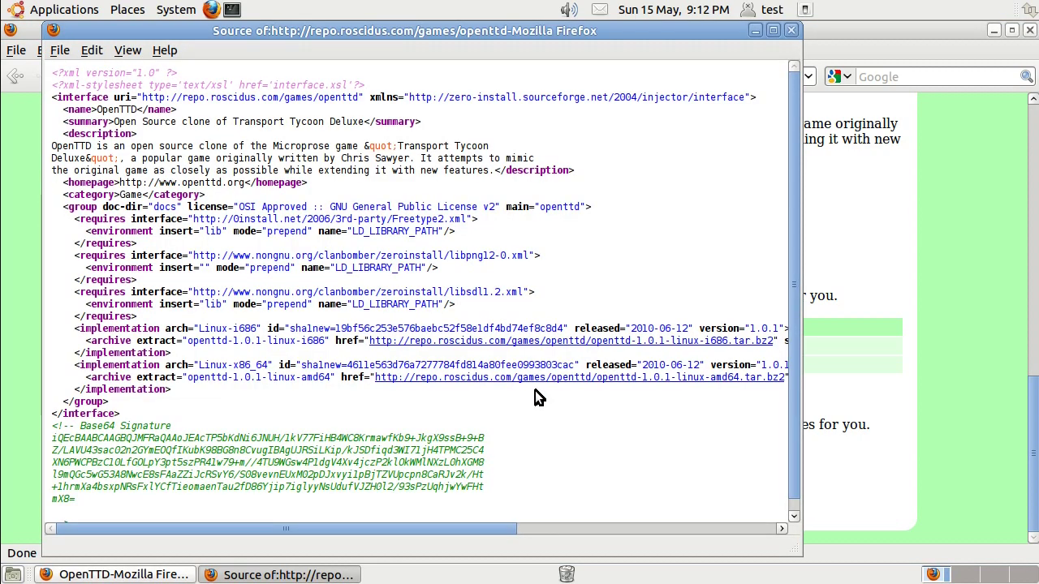
drag(51, 148, 619, 167)
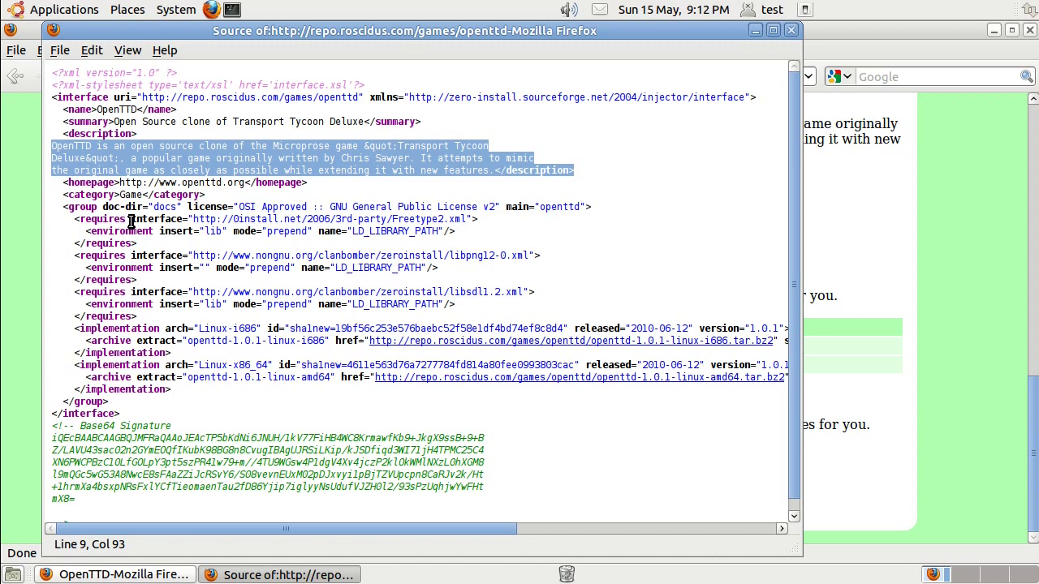
drag(75, 220, 523, 217)
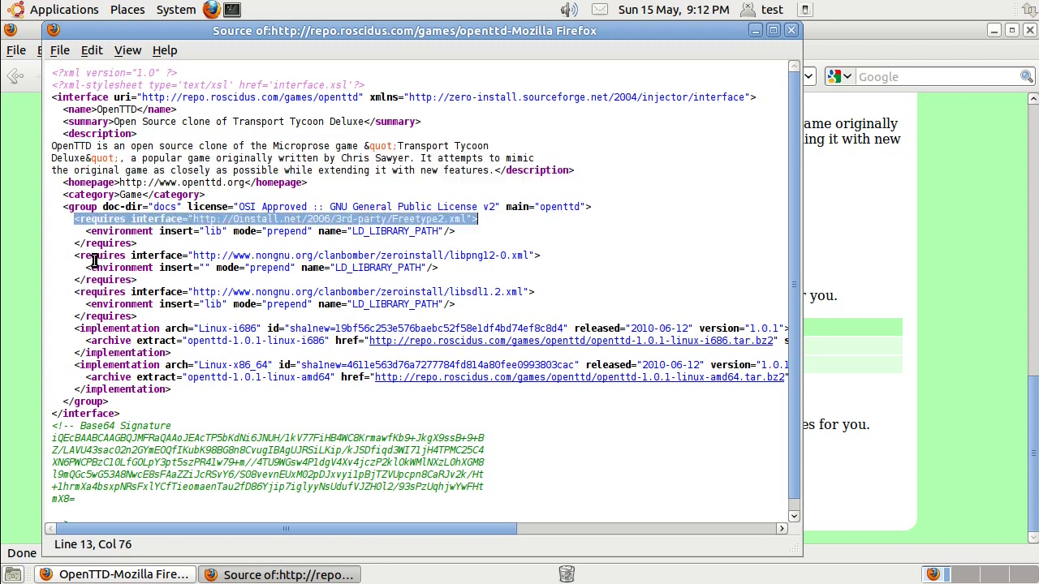
drag(75, 255, 575, 250)
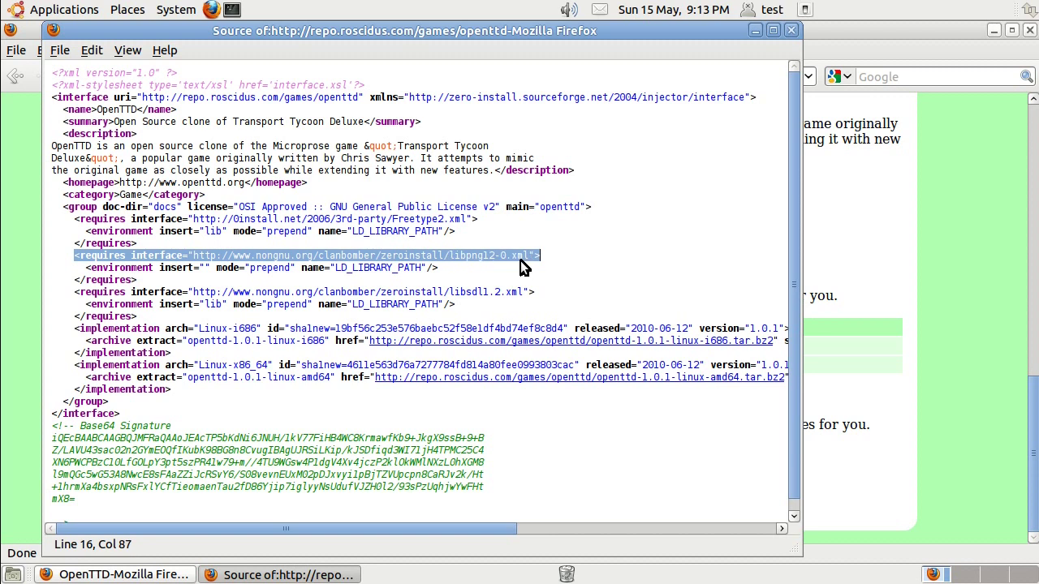
- Highlight the i686 implementation and archive entry, then the Base64 signature block
drag(78, 328, 521, 323)
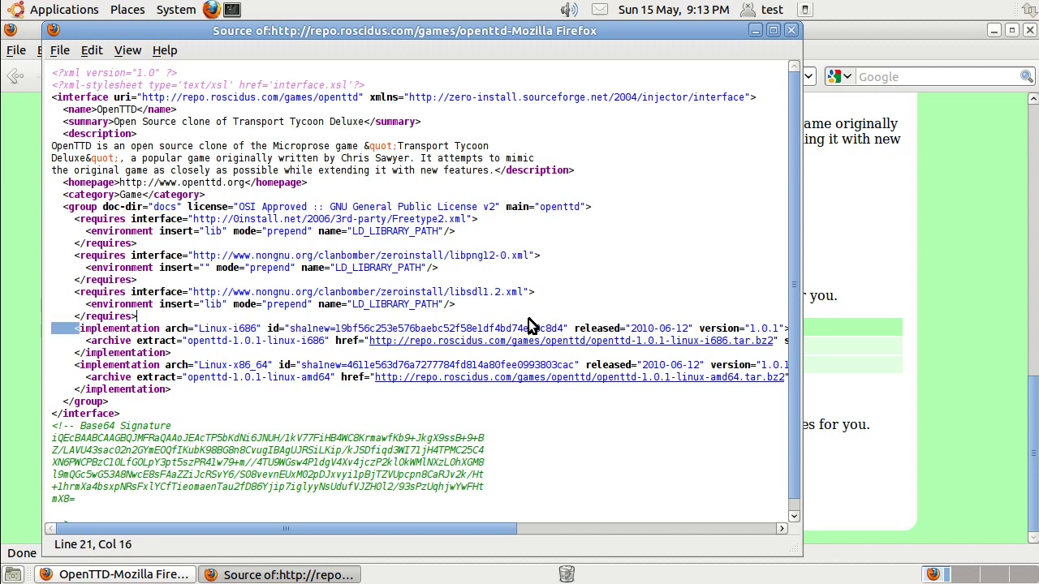
drag(527, 325, 532, 325)
drag(279, 355, 278, 342)
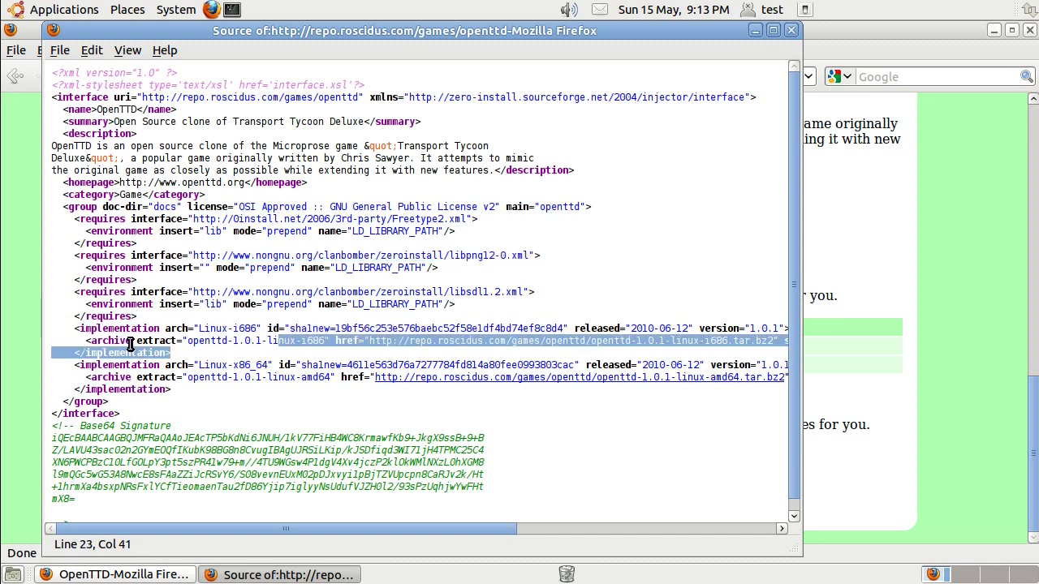
drag(128, 342, 607, 344)
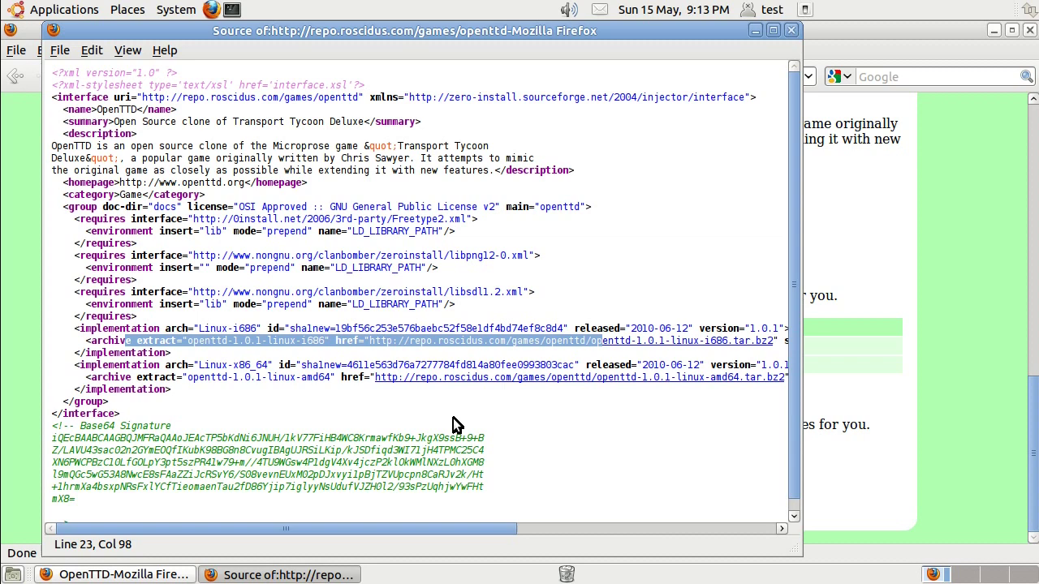
click(118, 415)
drag(51, 425, 126, 495)
click(126, 496)
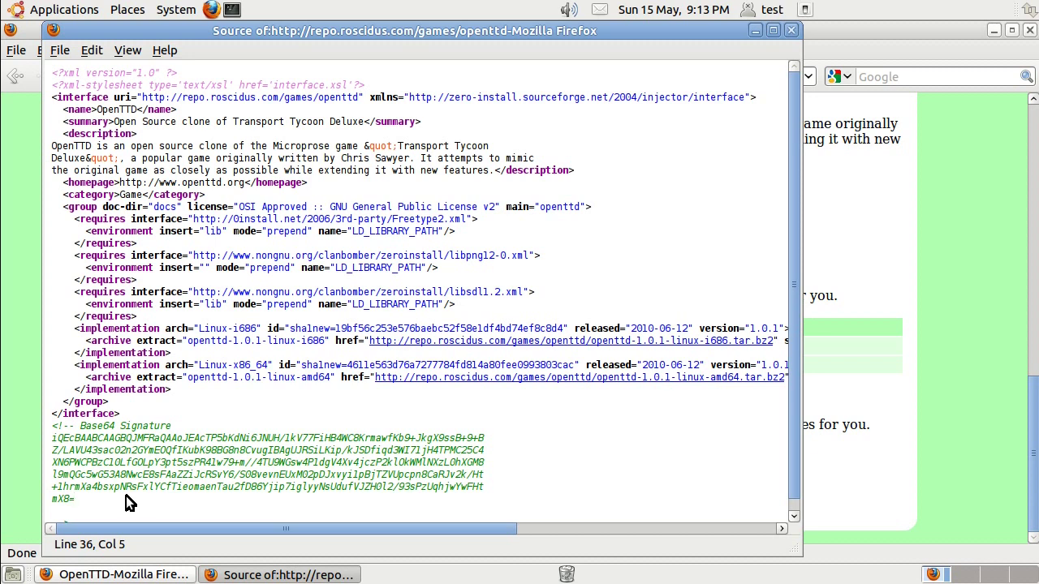
- Close the source window, return to the Featured apps page, and open the Developers page
click(791, 30)
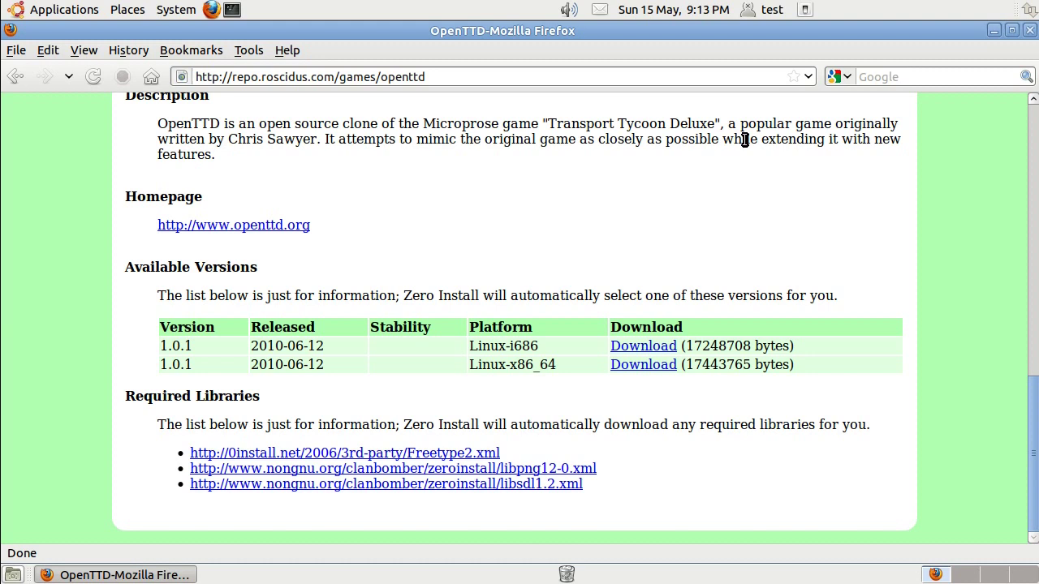
key(Home)
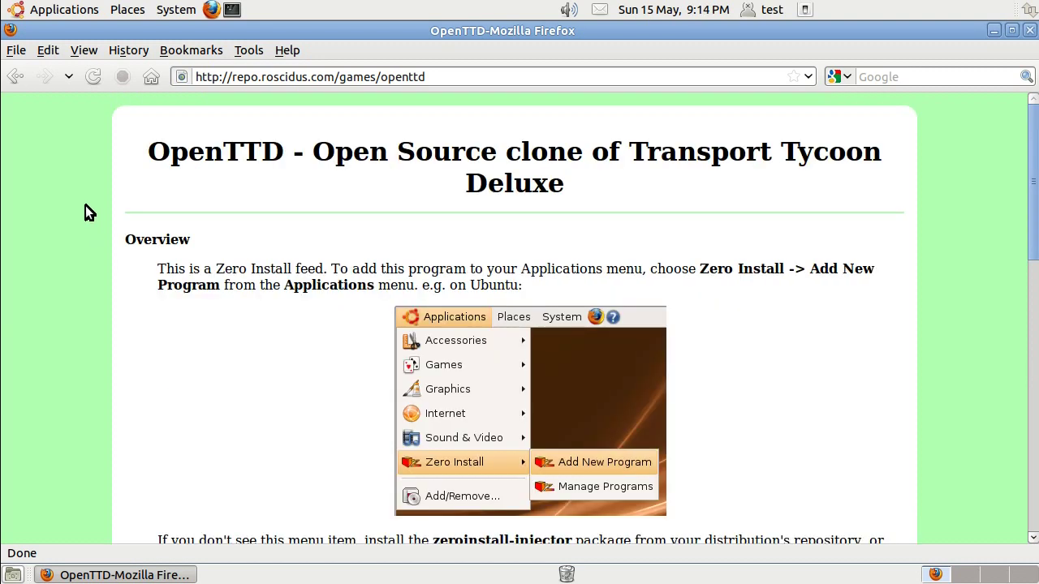
click(14, 76)
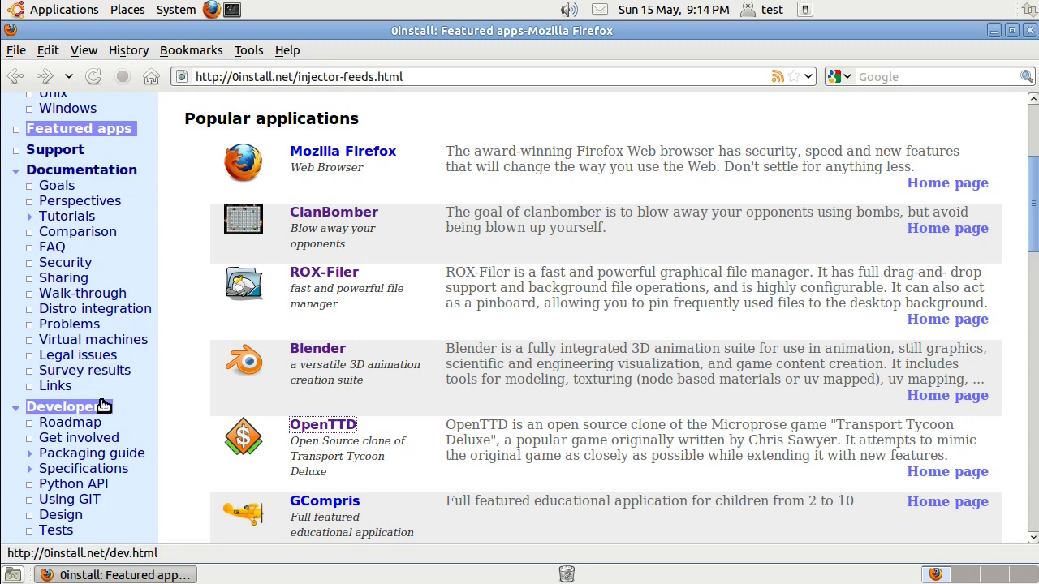
click(104, 408)
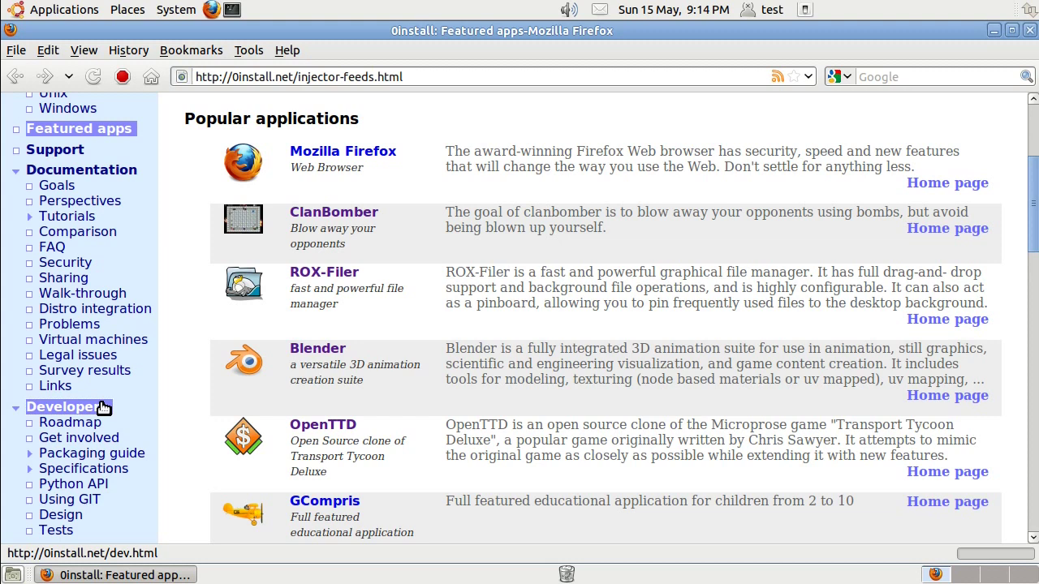